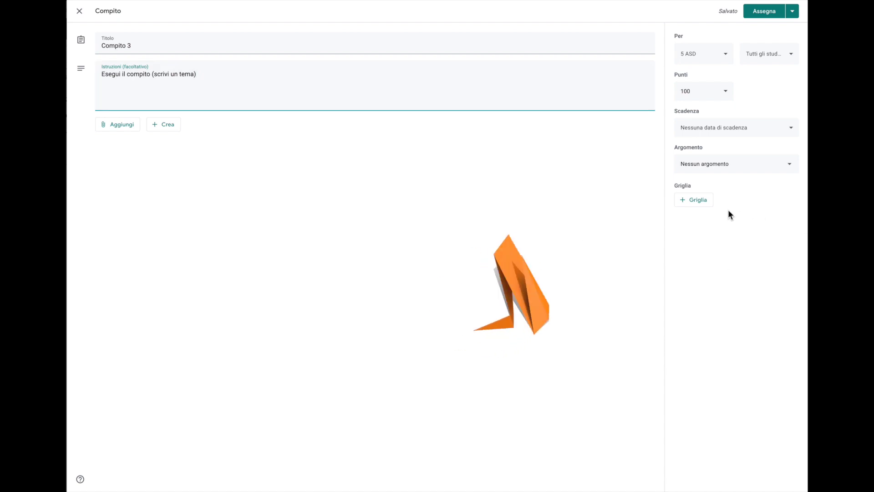
# Create a new rubric for Compito 3 with a first criterion titled "Grammatica" and described as "Accuratezza"
pyautogui.click(694, 205)
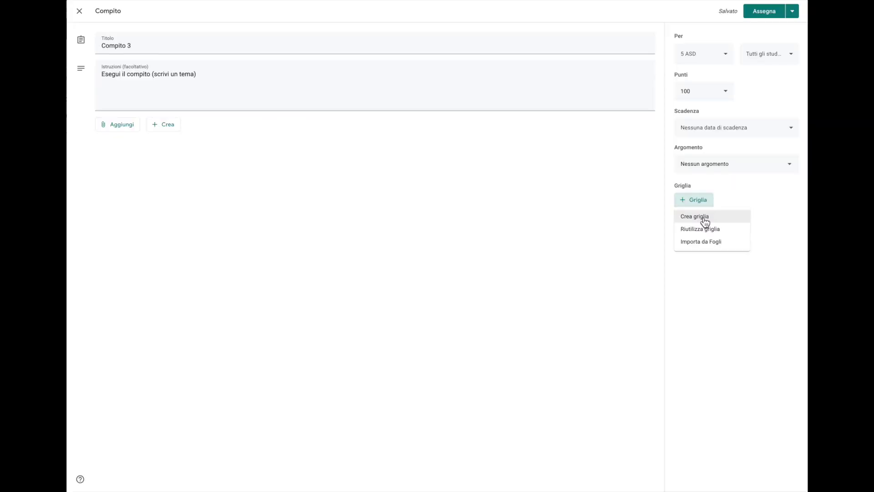
pyautogui.click(704, 217)
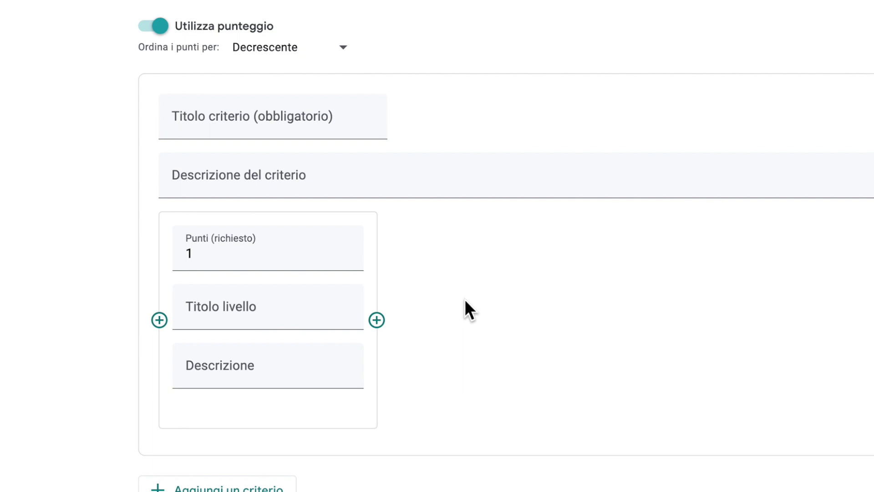
pyautogui.click(220, 124)
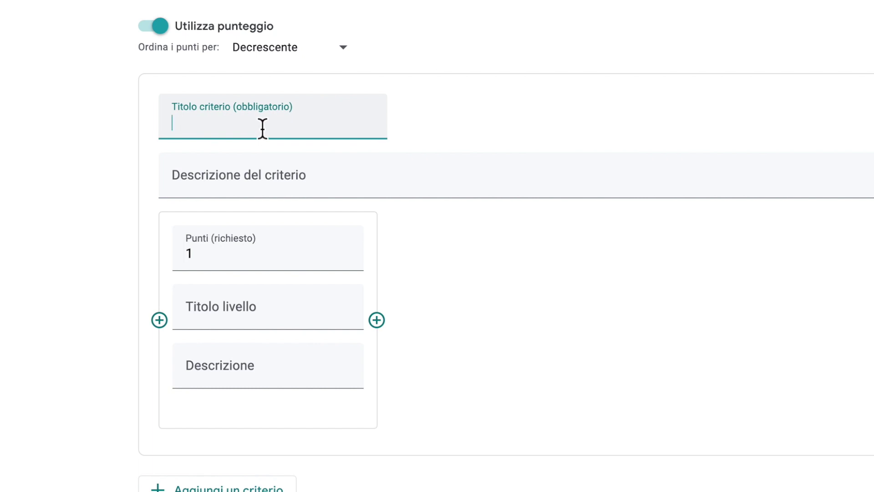
pyautogui.write('Grammatica')
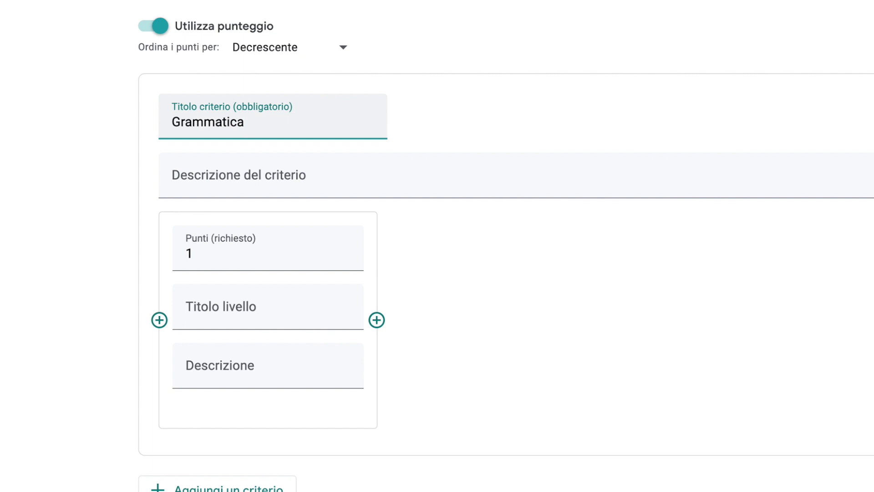
pyautogui.click(264, 188)
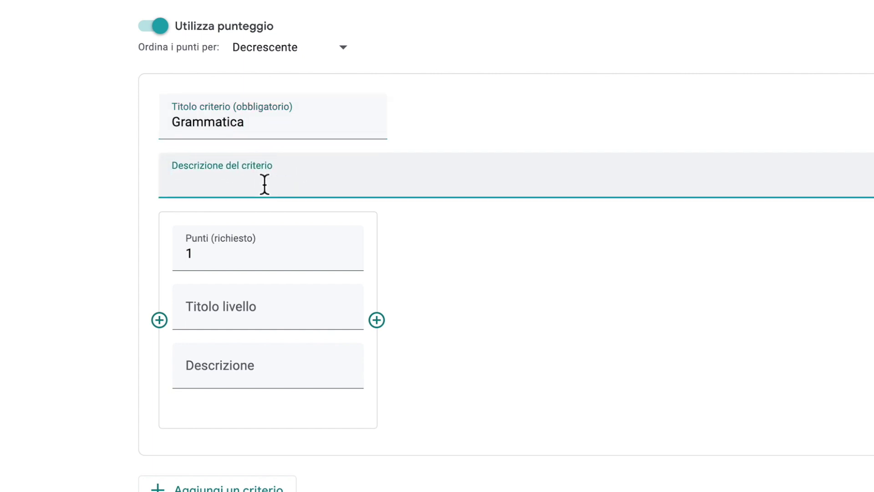
pyautogui.write('Accuratezza')
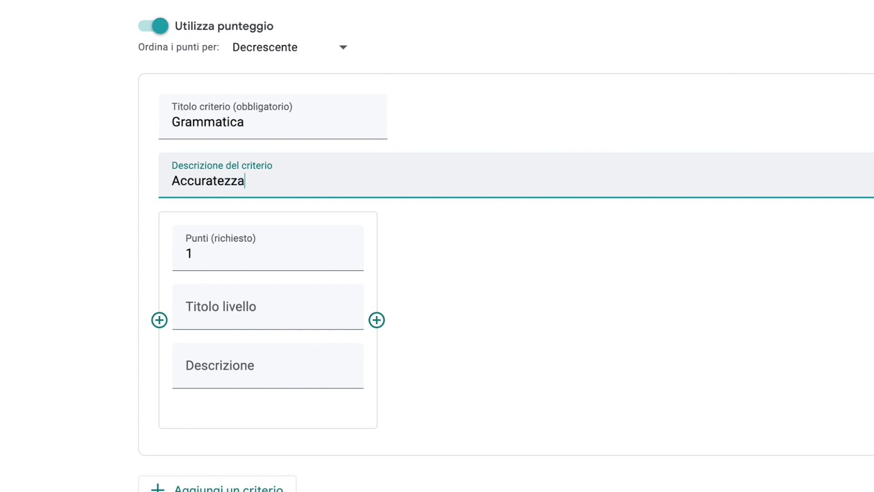
# Set the Grammatica criterion's first level to 25 points, with the title "25" and the description "Perfetta"
pyautogui.press('Tab')
pyautogui.write('25')
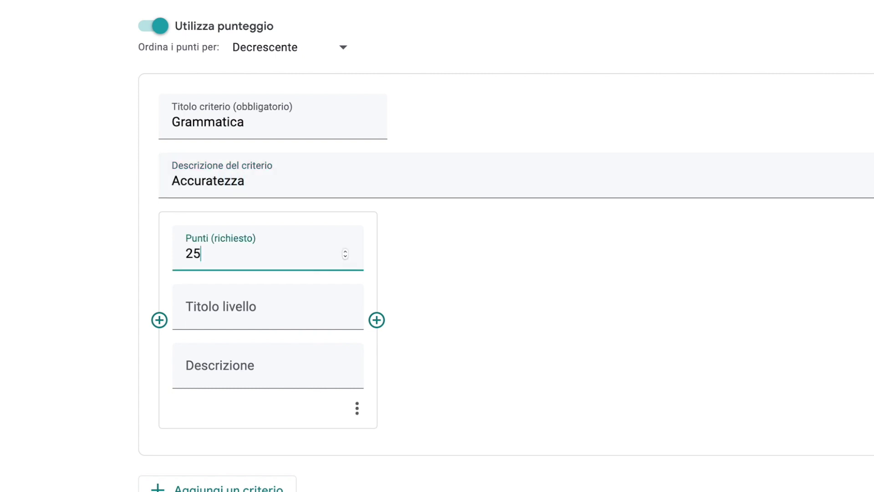
pyautogui.click(237, 307)
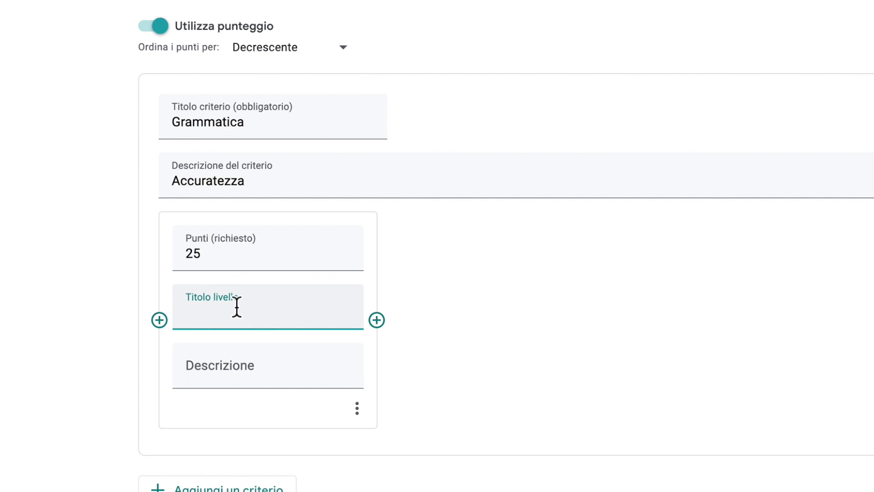
pyautogui.write('25')
pyautogui.press('Tab')
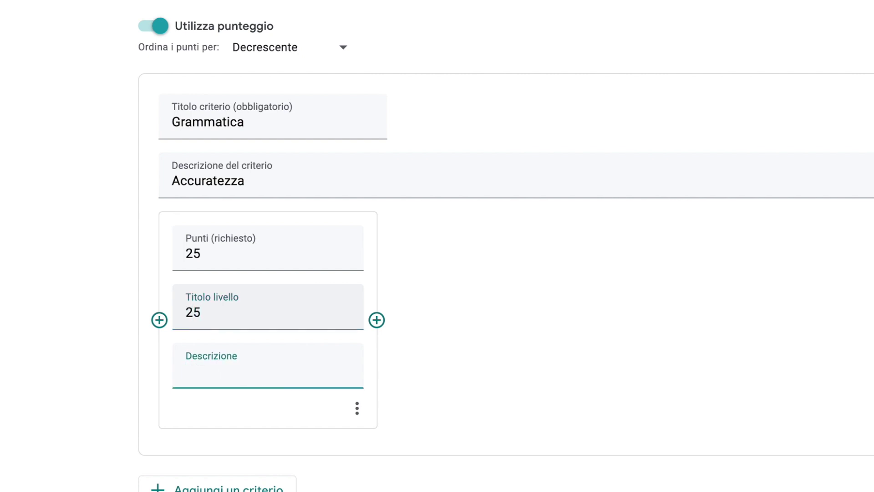
pyautogui.write('Perfetta')
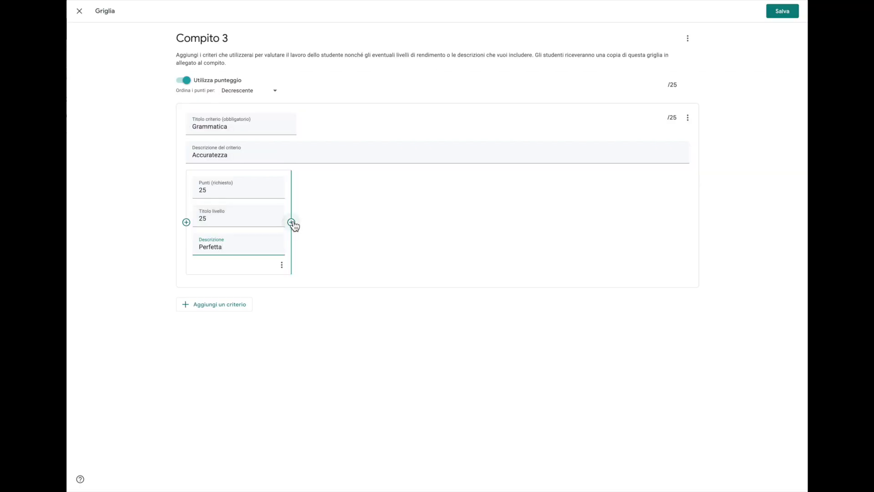
# Add a second level after it worth 20 points, titled "20" and described as "Quasi perfetta"
pyautogui.click(292, 222)
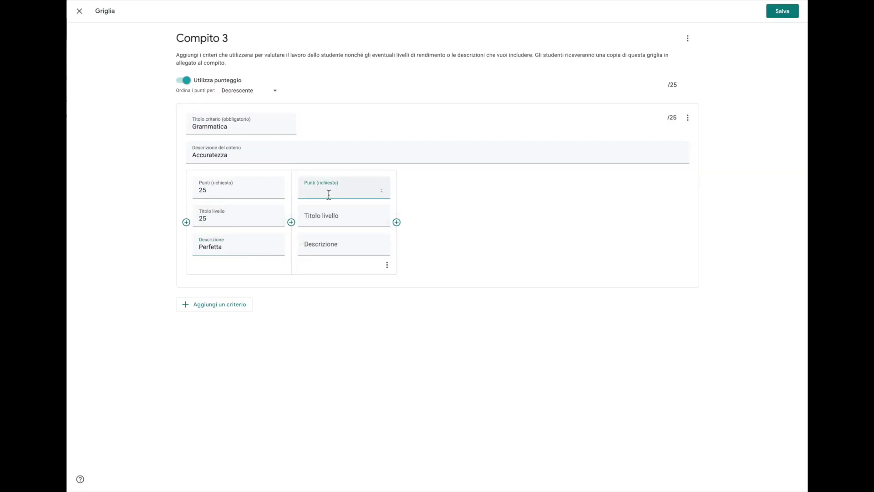
pyautogui.write('20')
pyautogui.press('Tab')
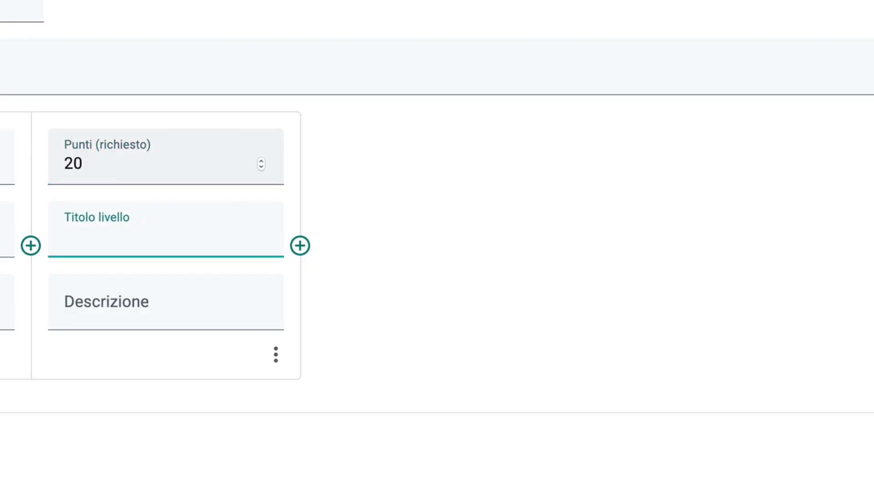
pyautogui.write('20')
pyautogui.click(65, 310)
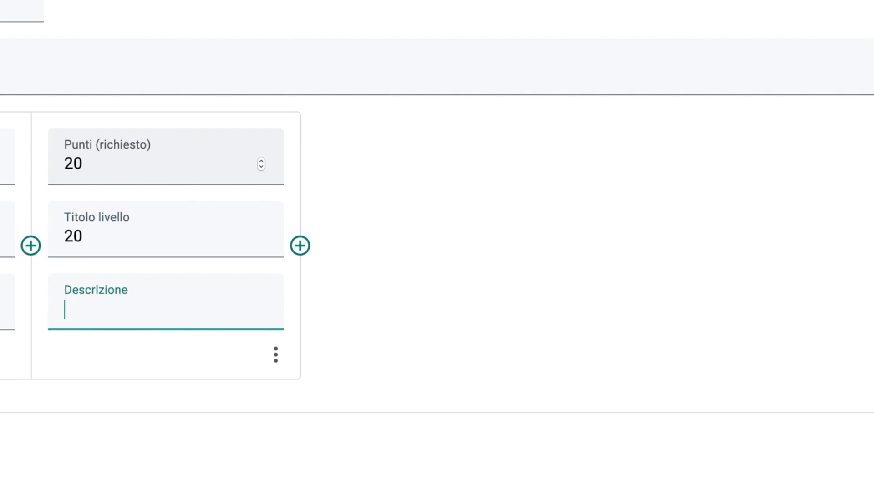
pyautogui.write('Quasi ')
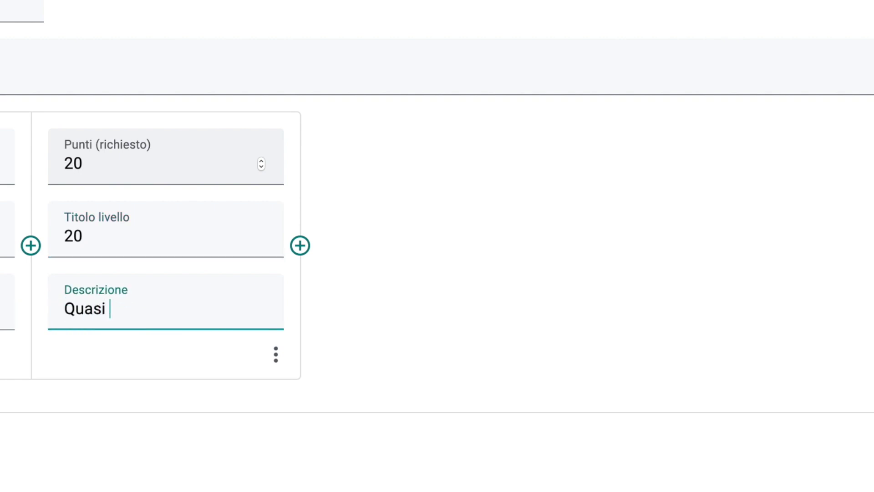
pyautogui.write('perfetta')
# Add a third level to the Grammatica criterion worth 15 points, titled "15" and described as "Starndard"
pyautogui.click(301, 246)
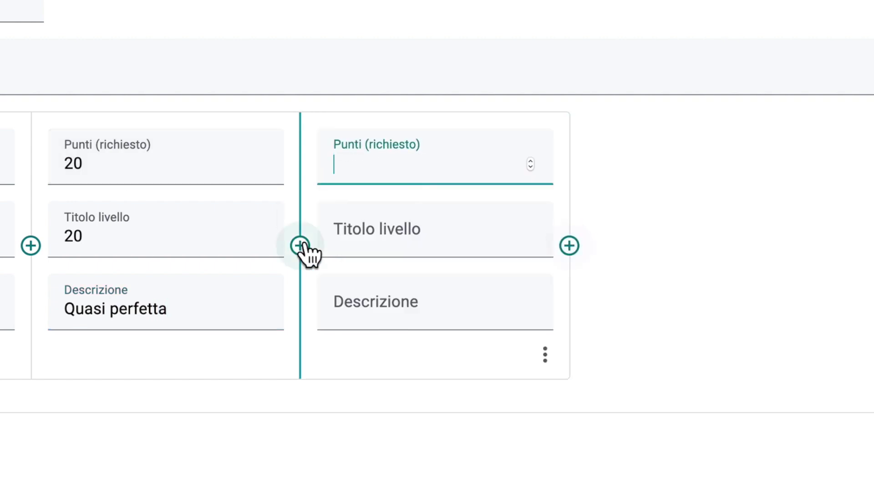
pyautogui.write('15')
pyautogui.press('Tab')
pyautogui.write('15')
pyautogui.press('Tab')
pyautogui.write('Starndard')
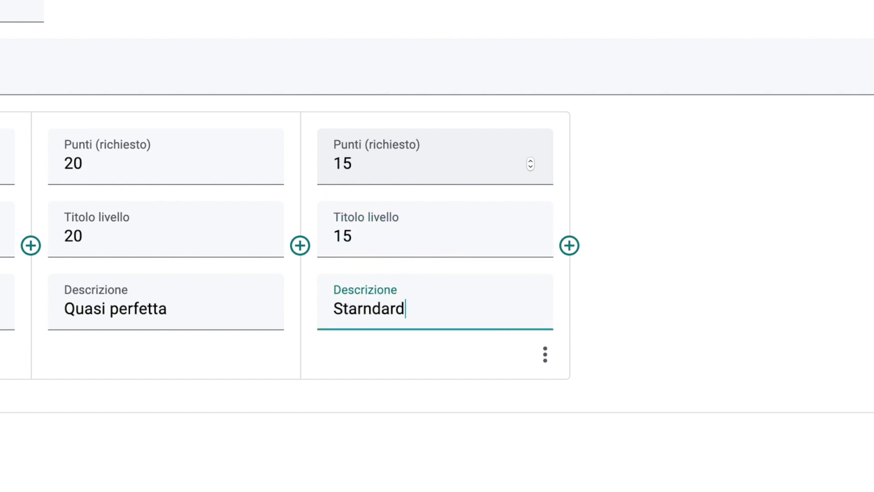
# Add a fourth level worth 10 points, titled "10" and described as "C'è del lavoro da fare", and correct the 15-point level's description to "Standard"
pyautogui.click(570, 246)
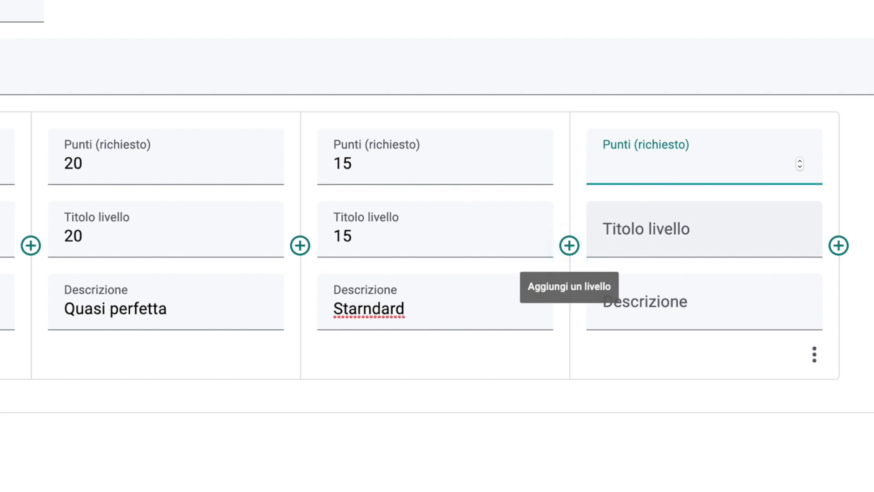
pyautogui.write('10')
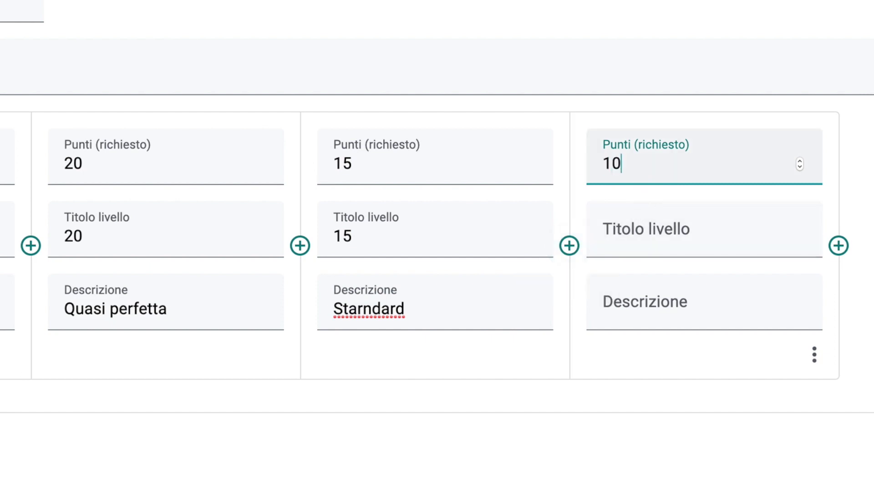
pyautogui.press('Tab')
pyautogui.write('10')
pyautogui.press('Tab')
pyautogui.write("C'è del lavoro da fare")
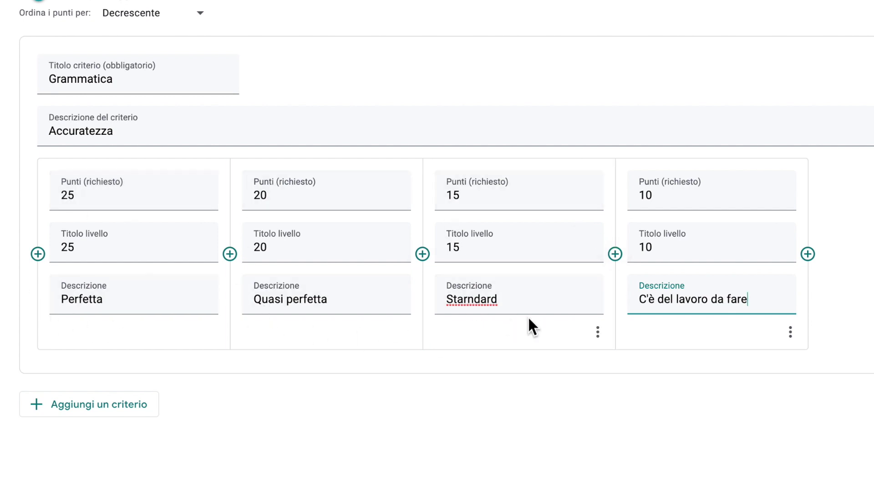
pyautogui.click(470, 306)
pyautogui.press('BackSpace')
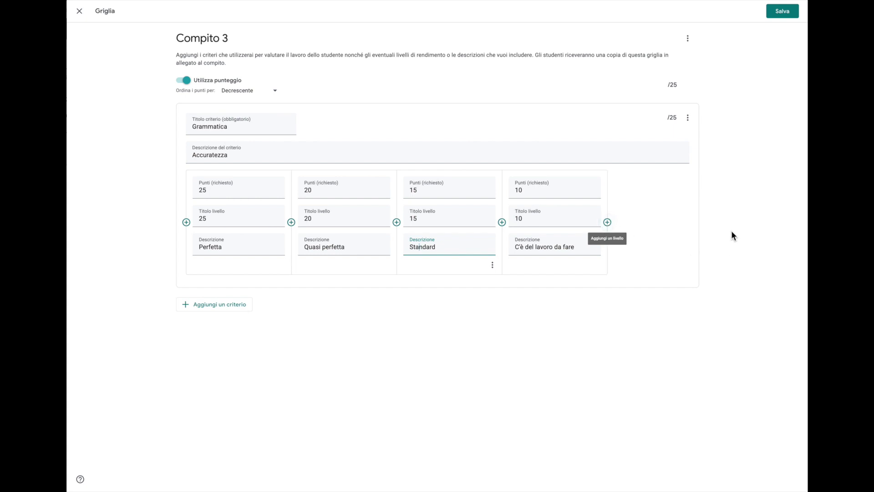
# Duplicate the Grammatica criterion and retitle the copy "Vocabolario"
pyautogui.click(689, 118)
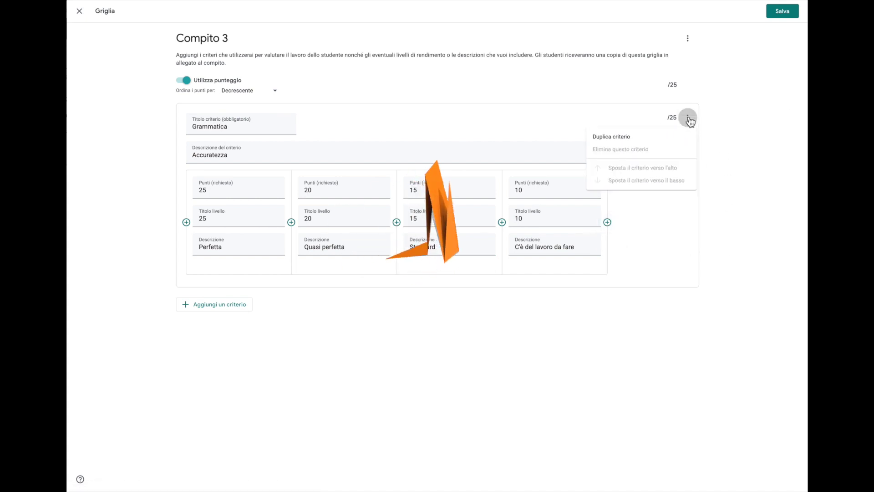
pyautogui.click(622, 141)
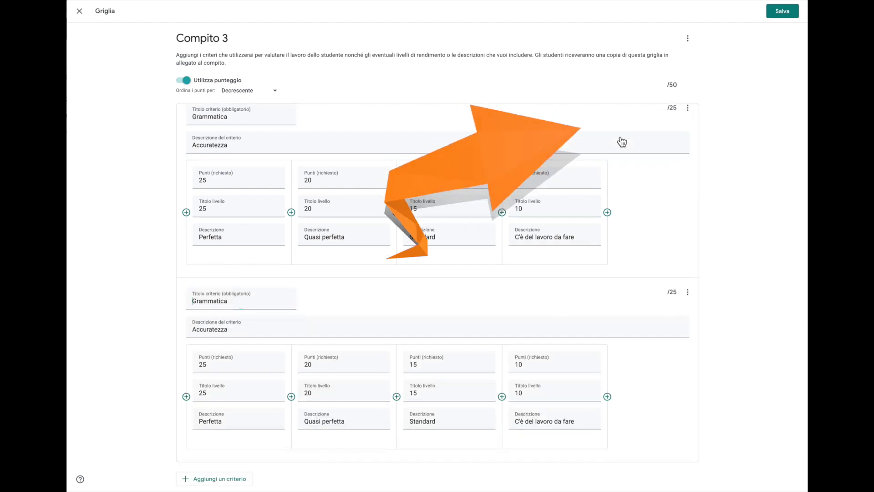
pyautogui.doubleClick(214, 303)
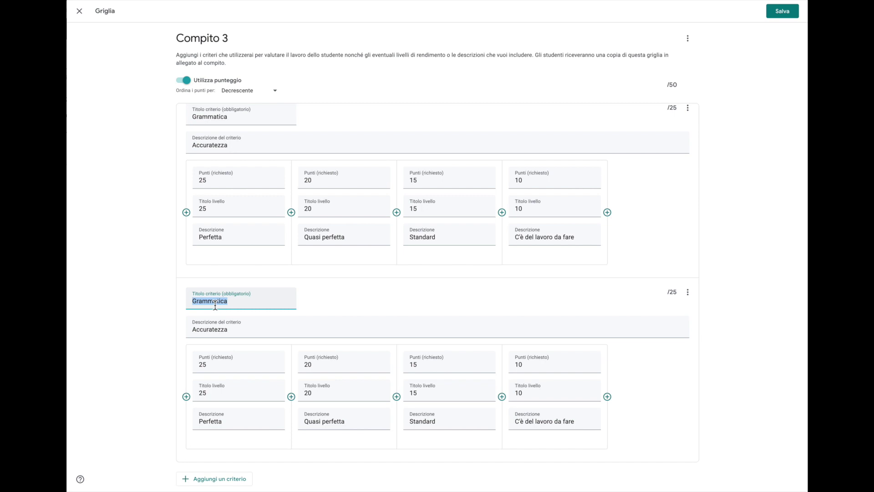
pyautogui.write('Vocabolario')
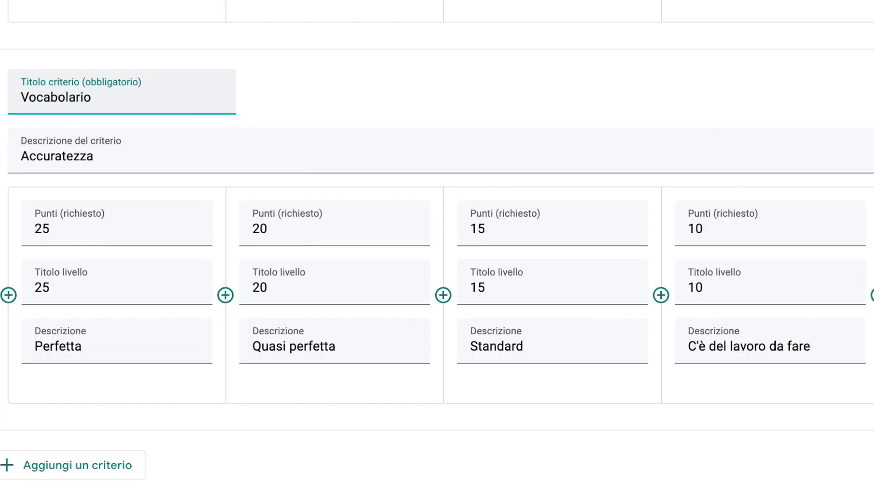
# Change the Vocabolario criterion's 25- and 20-point level descriptions to "Perfetto" and "Quasi perfetto", and save the rubric
pyautogui.click(118, 351)
pyautogui.press('BackSpace')
pyautogui.write('o')
pyautogui.click(351, 353)
pyautogui.press('BackSpace')
pyautogui.write('o')
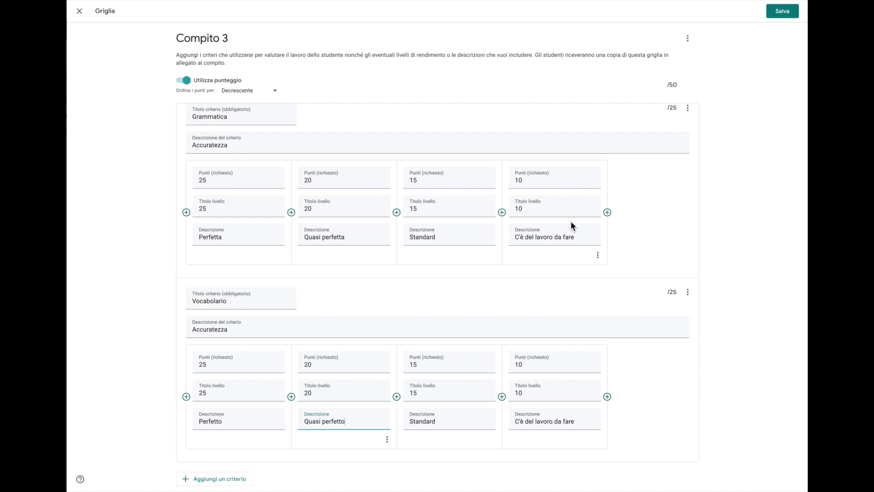
pyautogui.click(783, 14)
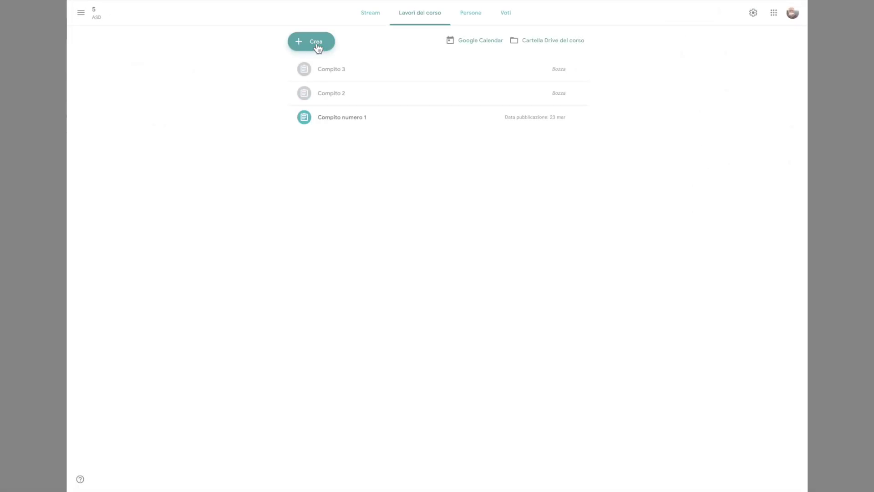
# Create a new assignment in the class's coursework titled "Compito 4" with the instructions "Esegui"
pyautogui.click(318, 45)
pyautogui.click(321, 66)
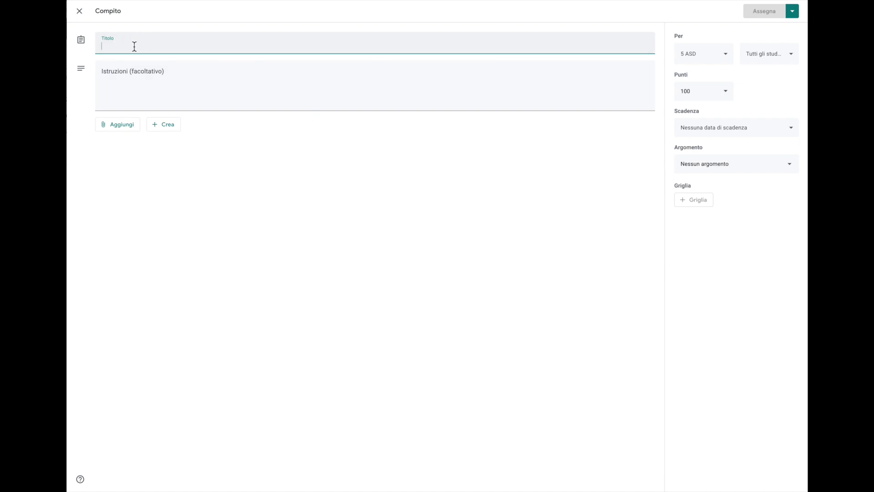
pyautogui.write('Compito 4')
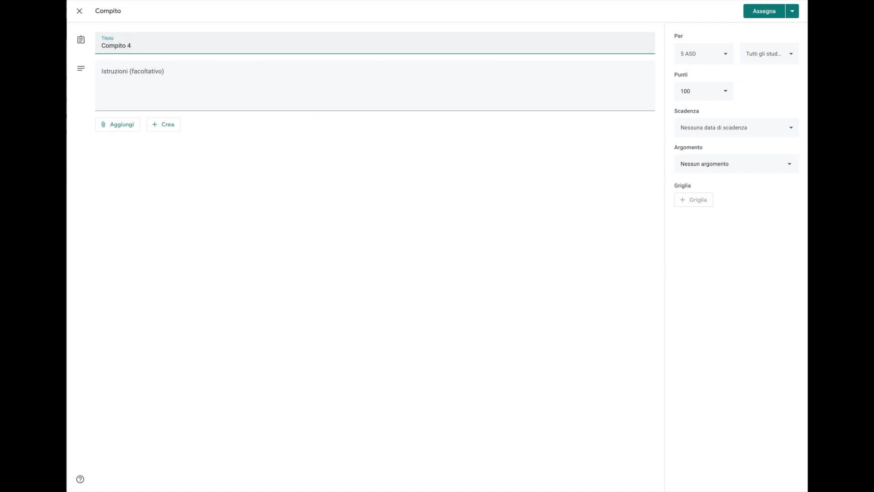
pyautogui.press('Tab')
pyautogui.write('Esegui')
# Attach a rubric to Compito 4 by reusing the one from Compito 2
pyautogui.click(691, 201)
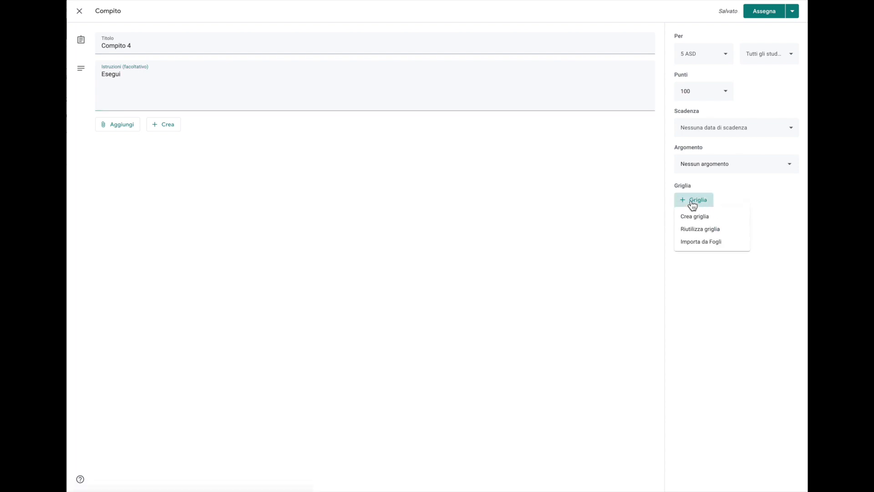
pyautogui.click(701, 229)
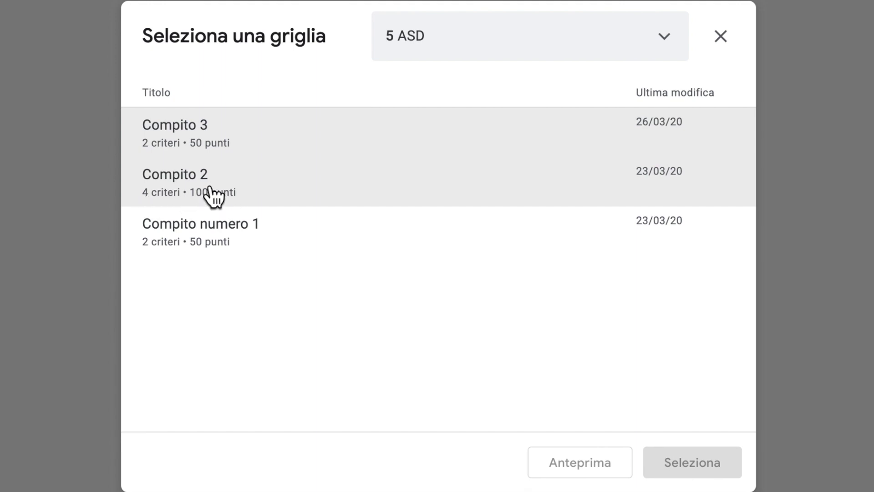
pyautogui.click(211, 190)
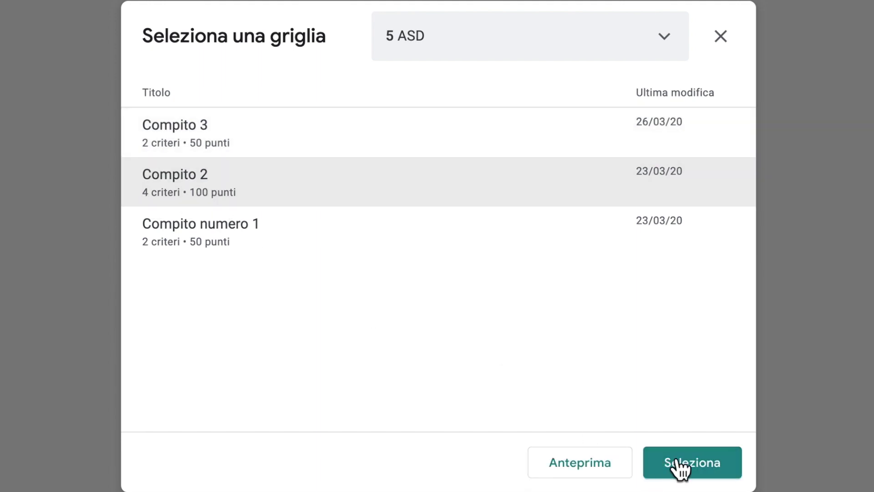
pyautogui.click(679, 467)
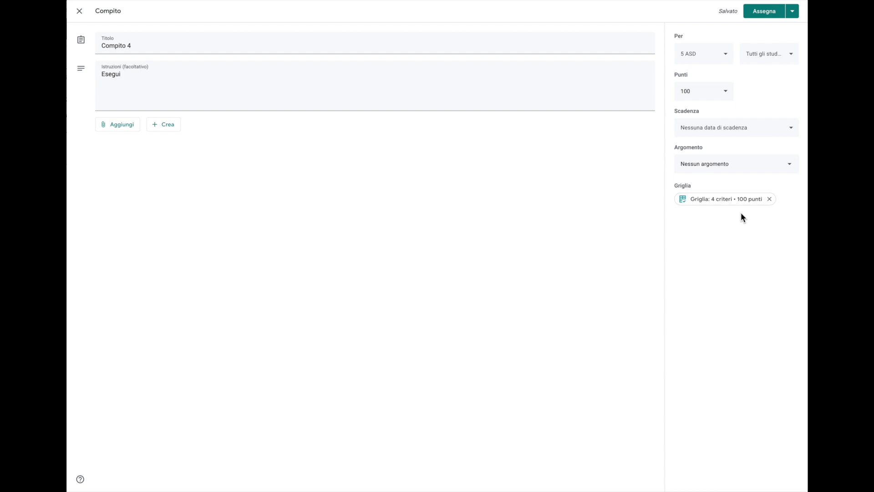
# Open the rubric attached to Compito 4 and review all its criteria and level descriptions
pyautogui.click(700, 198)
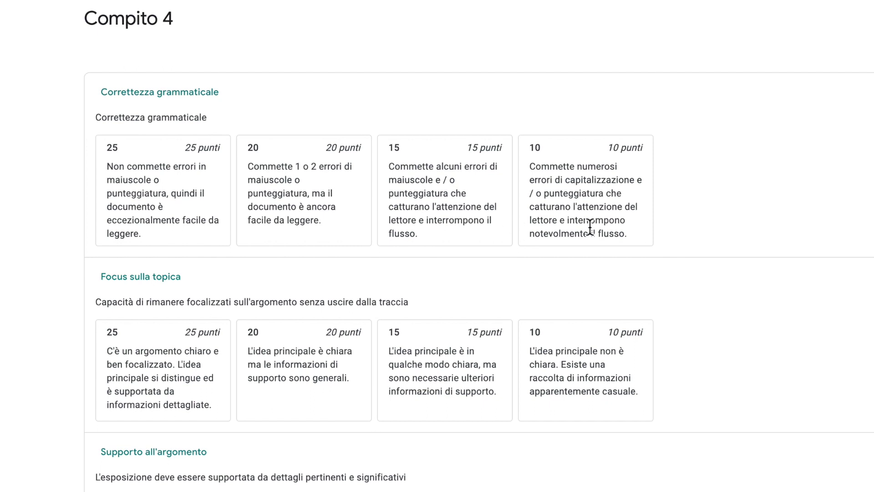
pyautogui.scroll(-1, 157, 380)
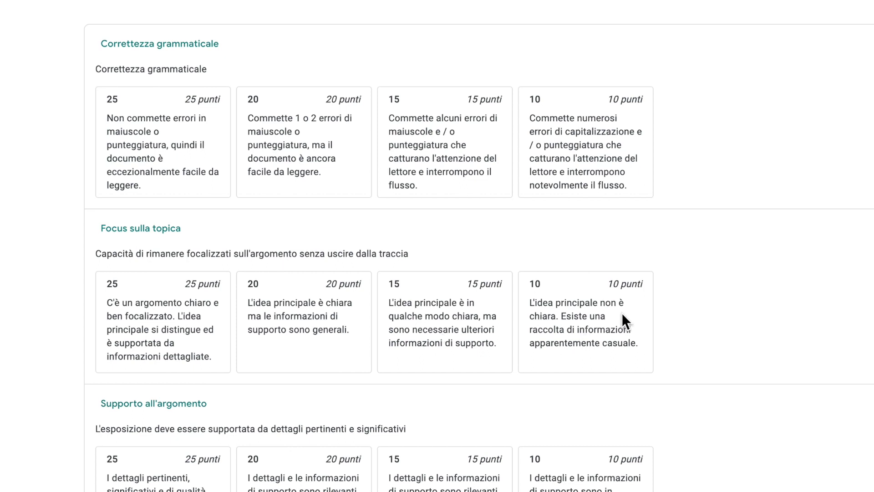
pyautogui.scroll(-7, 286, 200)
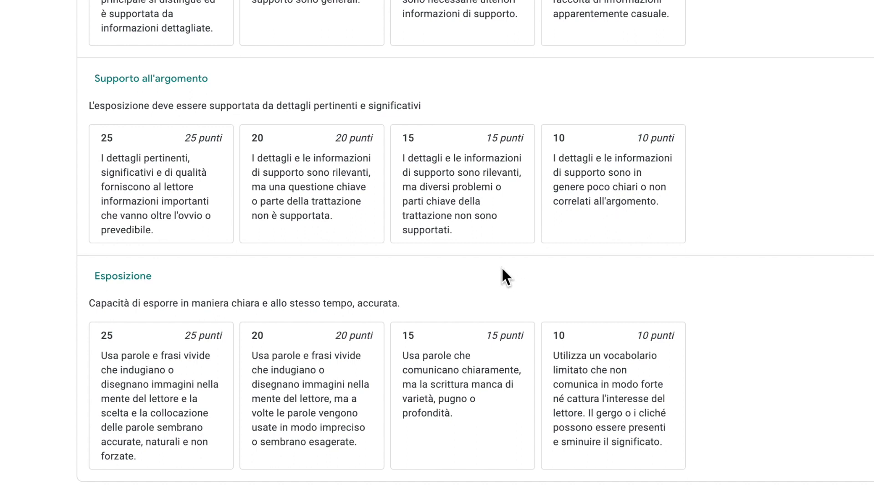
pyautogui.scroll(2, 164, 369)
pyautogui.scroll(-2, 168, 384)
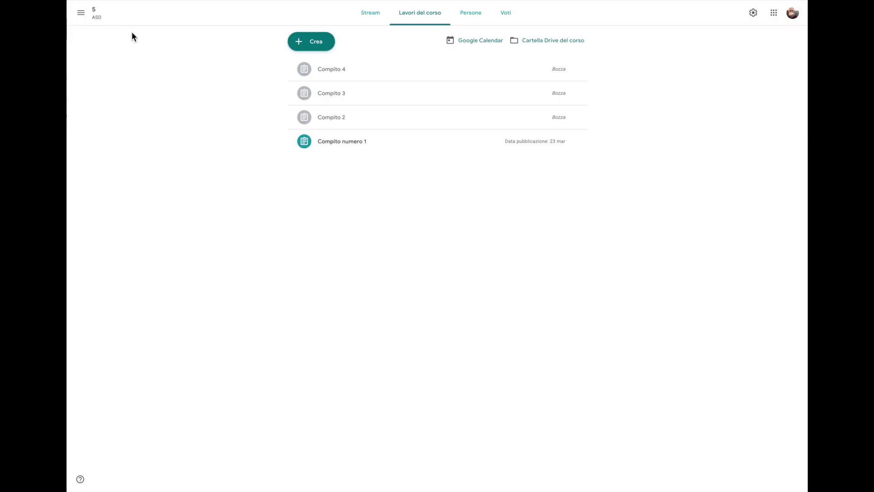
# Reopen the Compito 4 draft for editing and assign it to all students
pyautogui.click(576, 70)
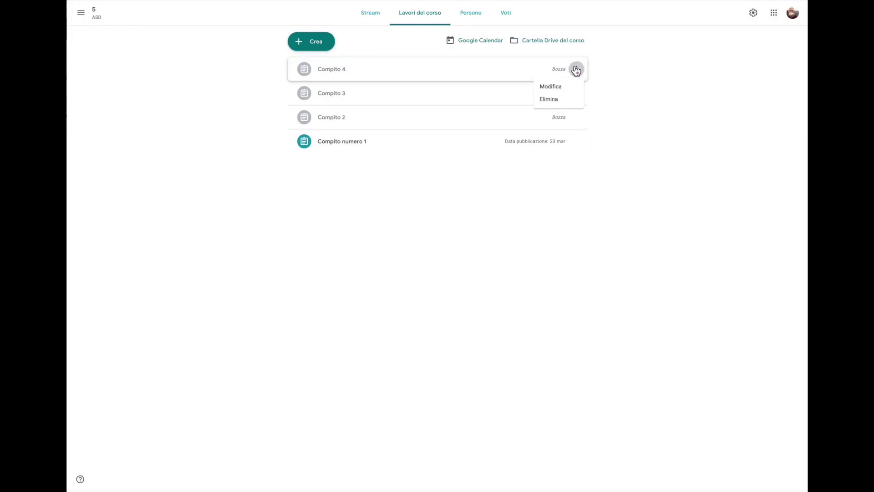
pyautogui.click(550, 86)
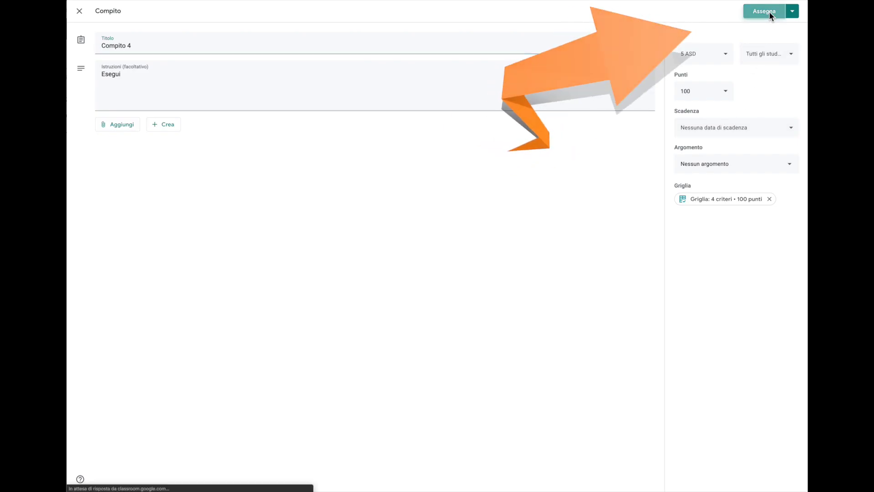
pyautogui.click(769, 12)
pyautogui.click(480, 272)
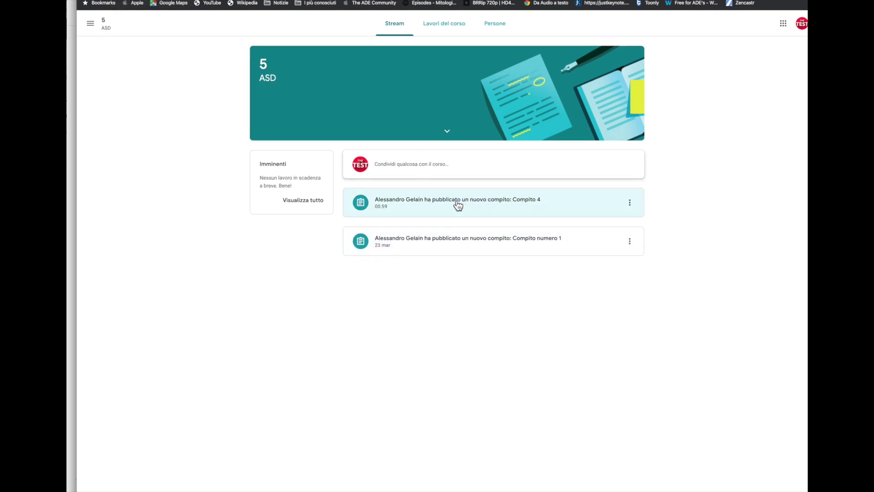
# Open Compito 4 from the student's stream and examine the level descriptions of each rubric criterion
pyautogui.click(531, 204)
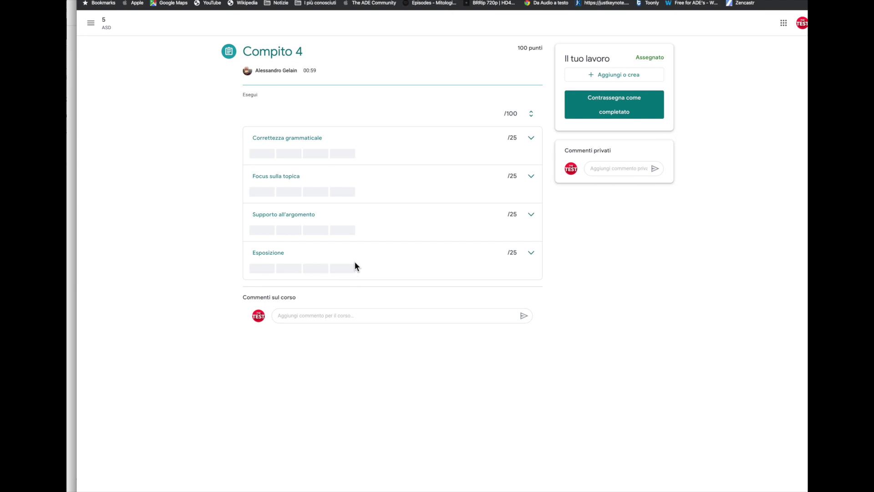
pyautogui.click(531, 139)
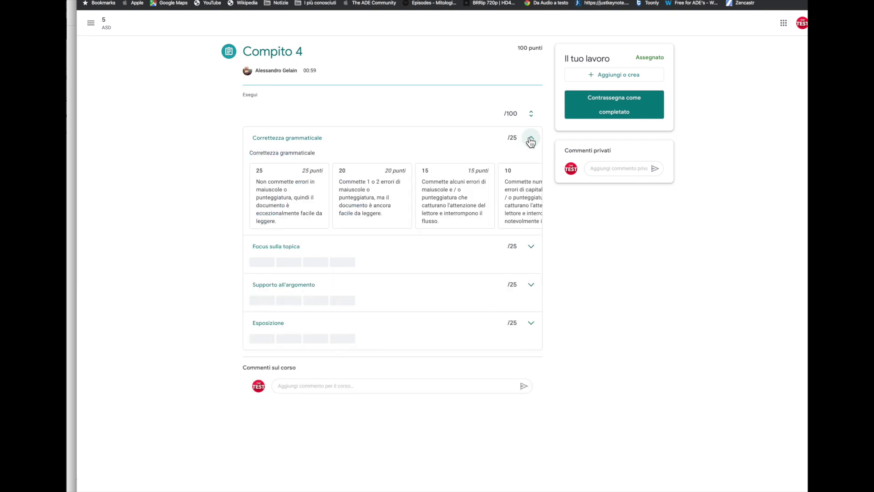
pyautogui.click(531, 138)
pyautogui.click(530, 176)
pyautogui.click(531, 176)
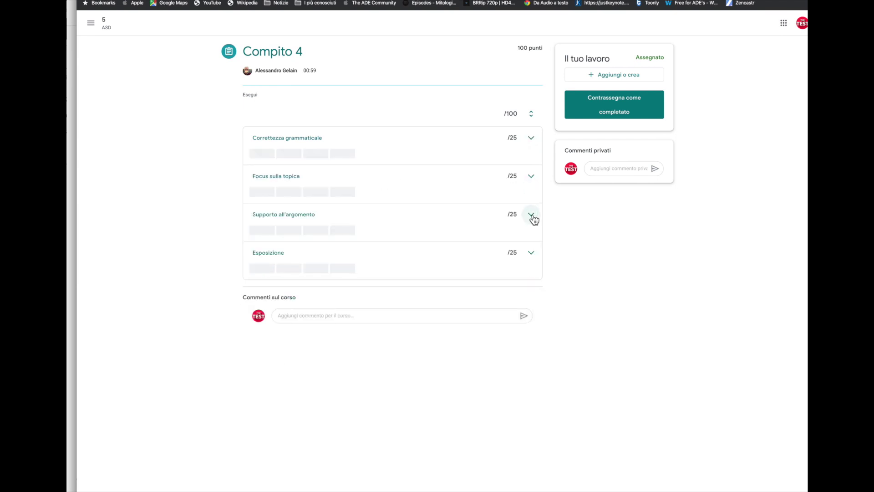
pyautogui.click(532, 216)
pyautogui.click(532, 216)
pyautogui.click(531, 253)
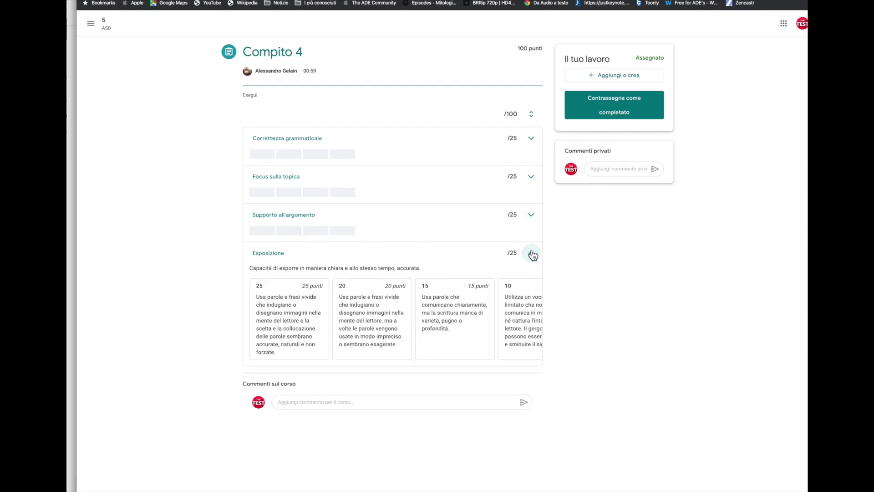
pyautogui.hscroll(2, 443, 302)
pyautogui.hscroll(-2, 432, 311)
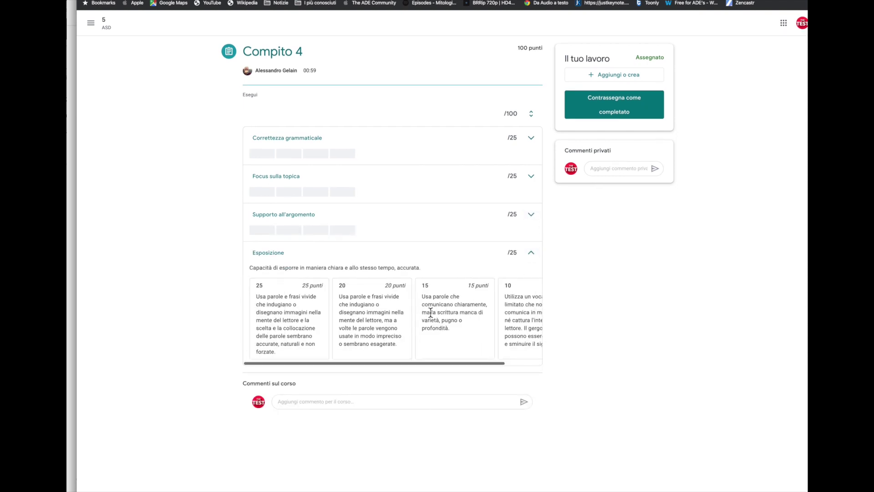
pyautogui.click(532, 254)
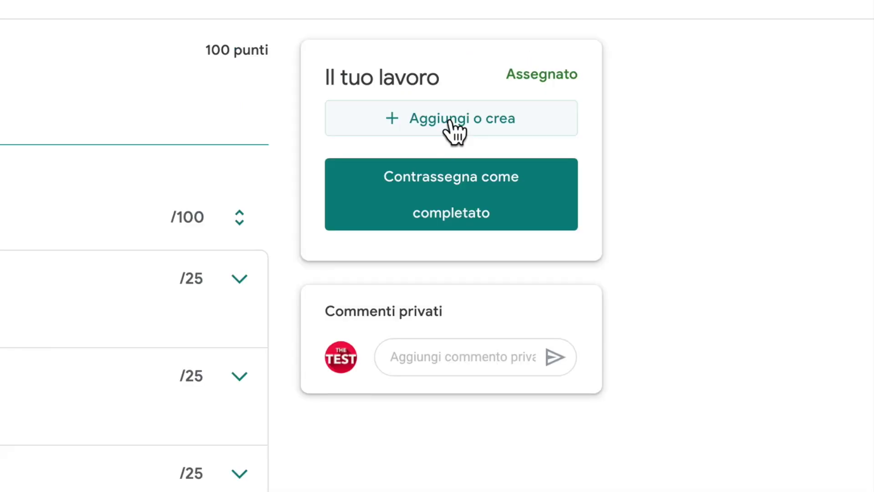
# Upload Tema di prova.pdf as the student's work for Compito 4 and turn it in
pyautogui.click(450, 120)
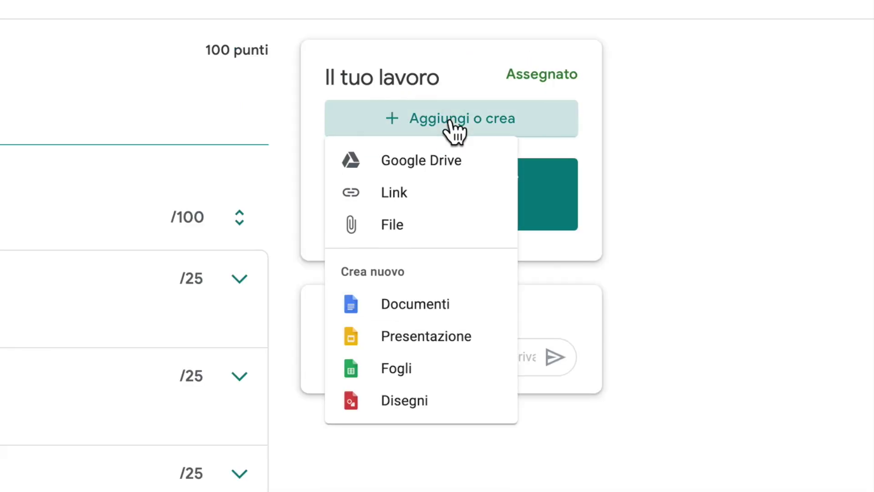
pyautogui.click(393, 227)
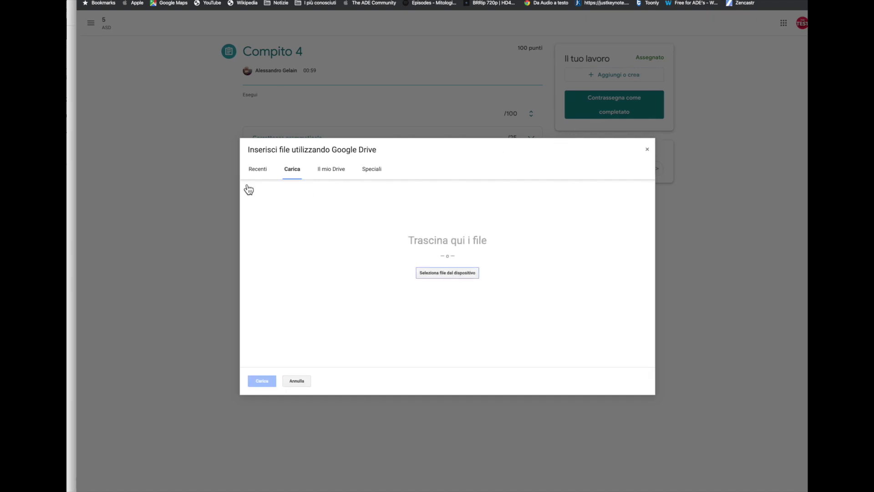
pyautogui.click(463, 275)
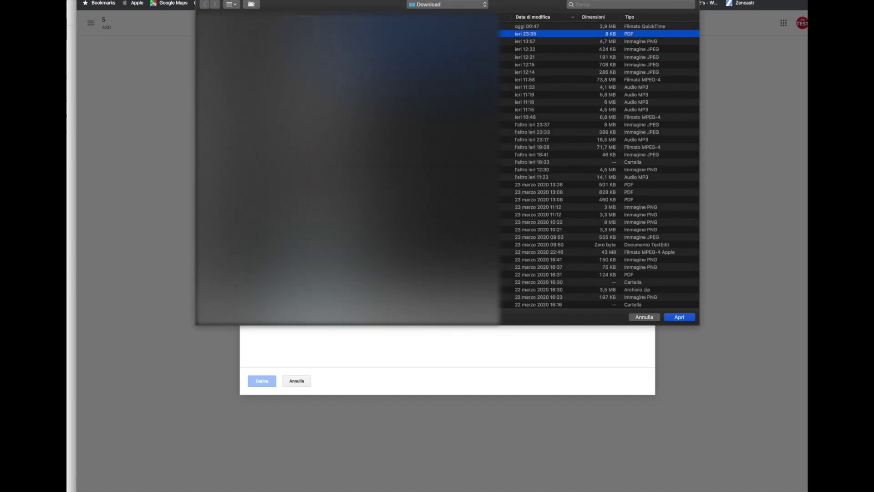
pyautogui.click(687, 318)
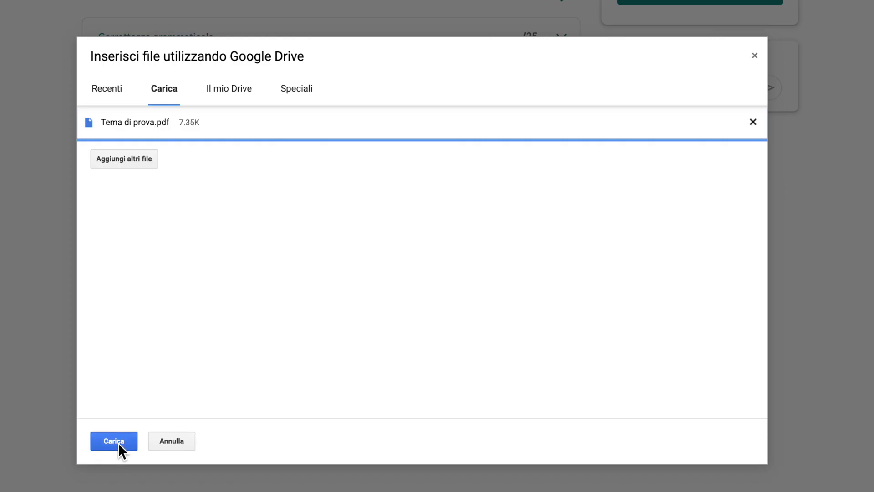
pyautogui.click(119, 443)
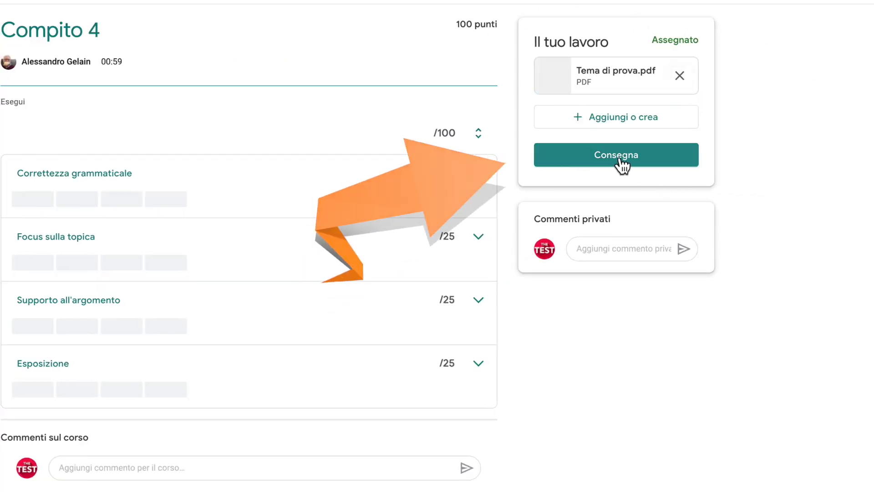
pyautogui.click(620, 159)
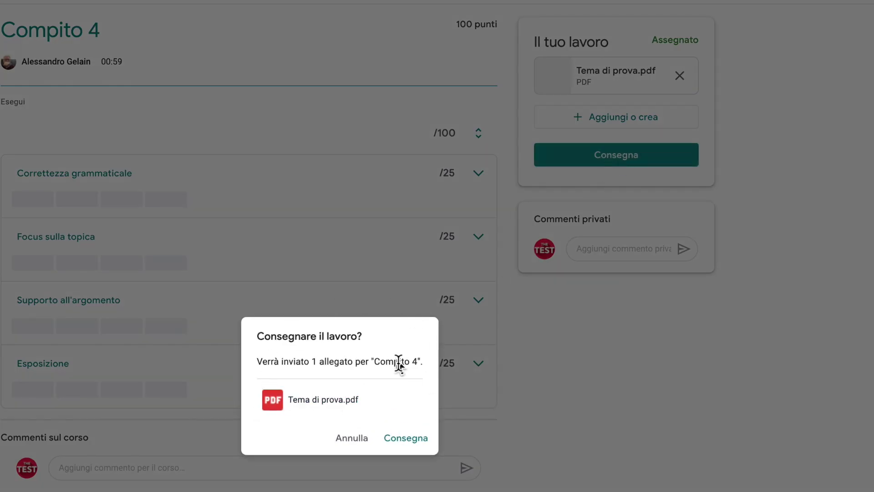
pyautogui.click(413, 439)
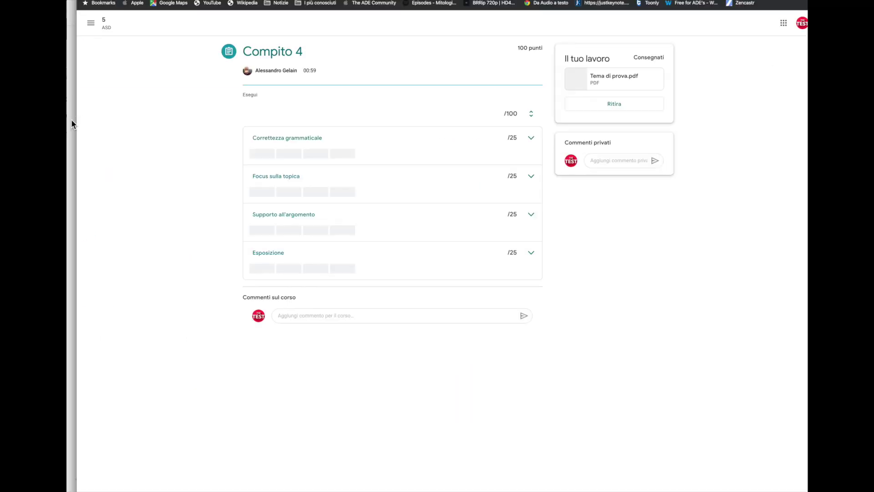
# Switch to the teacher's class window and open the student's submitted work for Compito 4
pyautogui.press('super+grave')
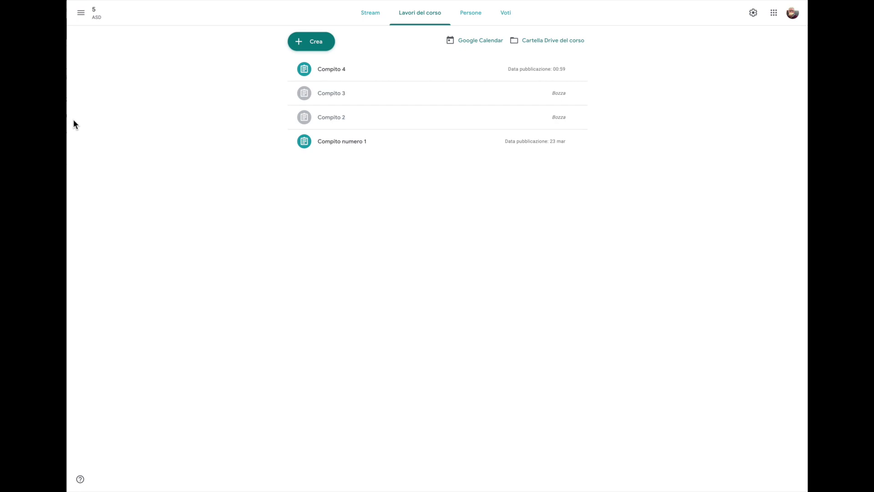
pyautogui.click(332, 72)
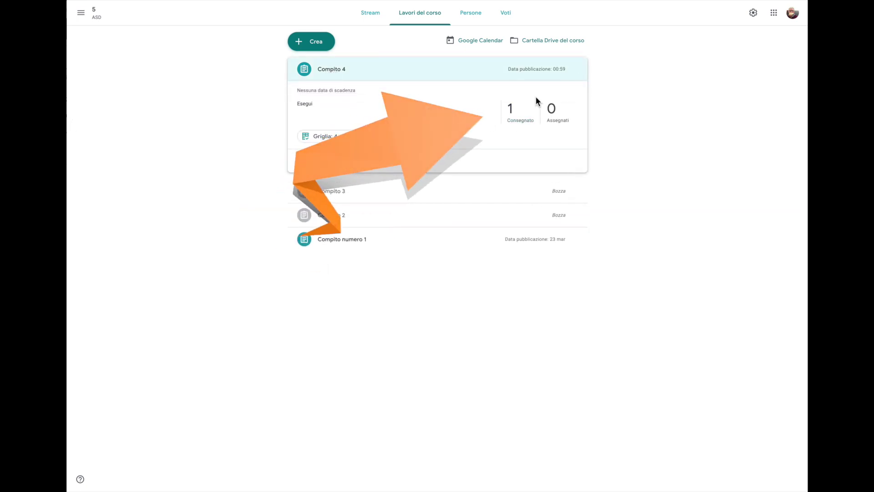
pyautogui.click(514, 113)
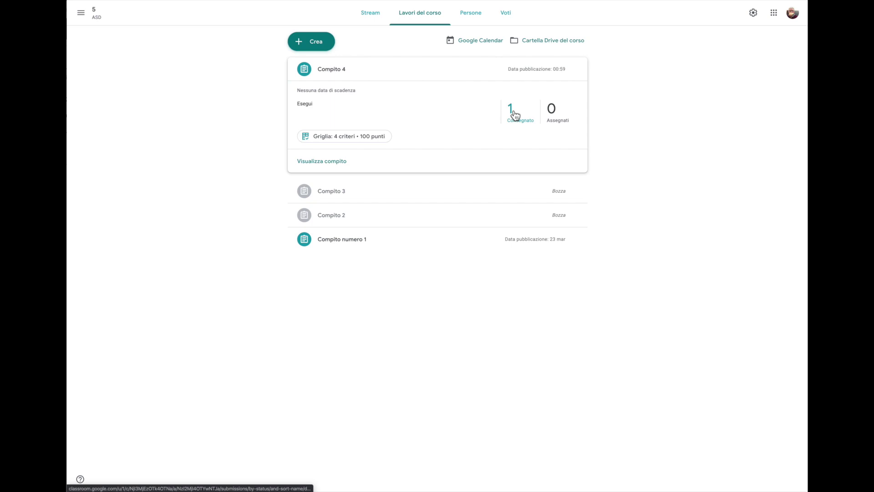
pyautogui.click(284, 162)
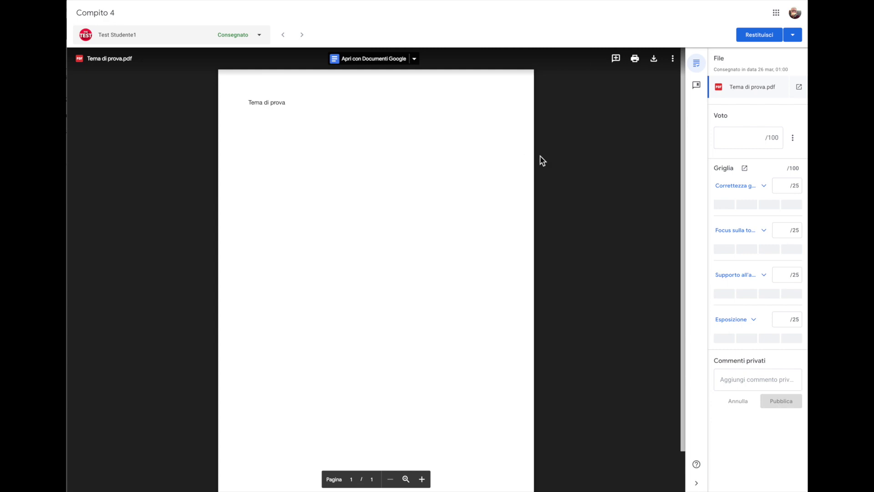
# Grade the submission with the rubric: Correttezza grammaticale 25, Focus sulla topica 20, Supporto all'argomento 15 and Esposizione 25 points
pyautogui.click(764, 186)
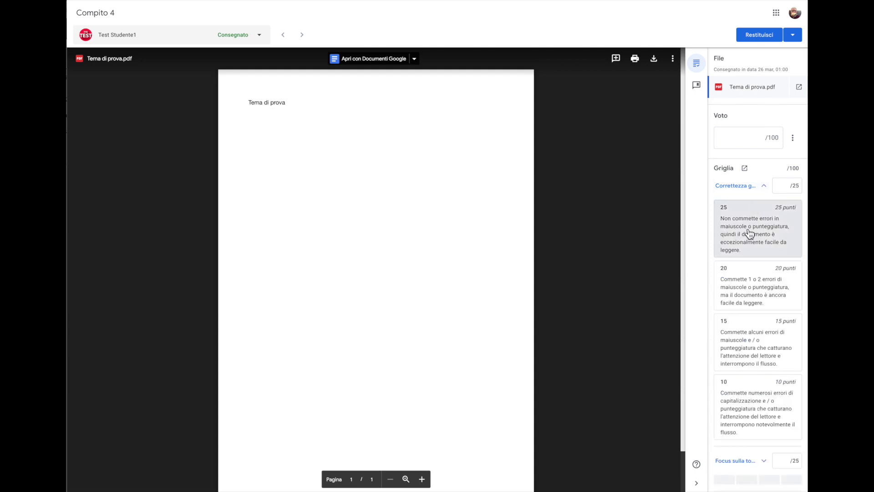
pyautogui.click(750, 234)
pyautogui.click(765, 187)
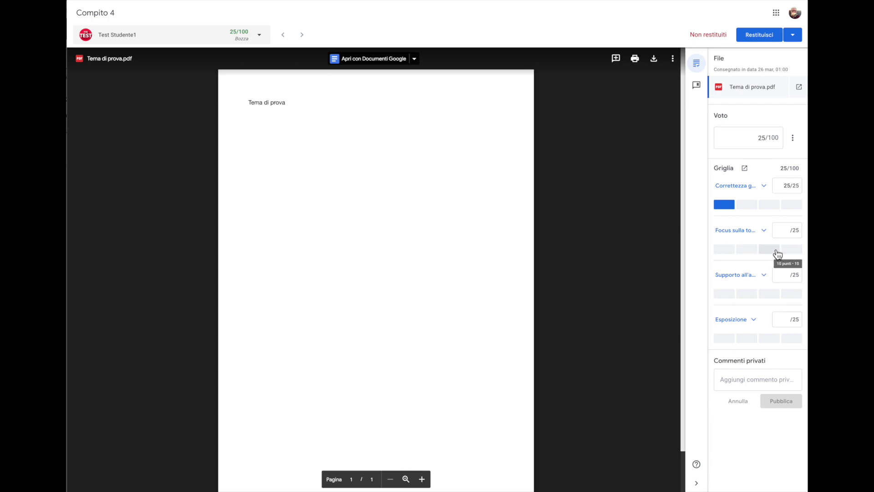
pyautogui.click(745, 250)
pyautogui.click(765, 293)
pyautogui.click(725, 338)
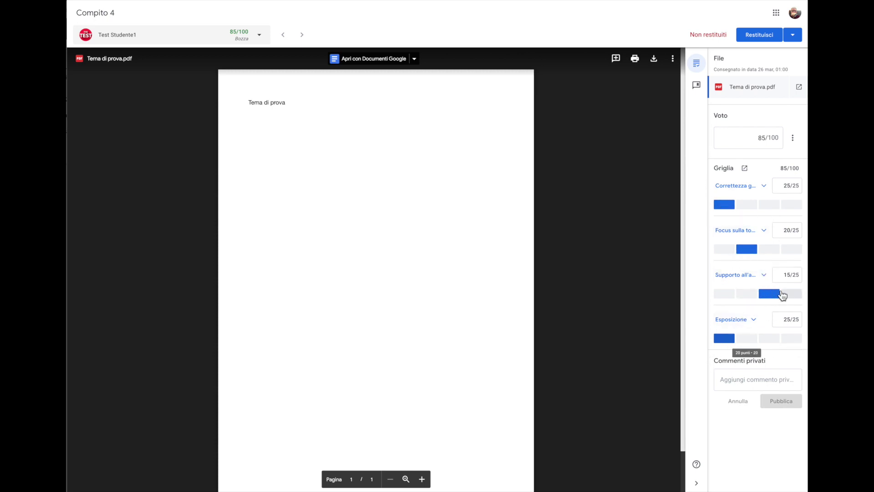
pyautogui.click(764, 276)
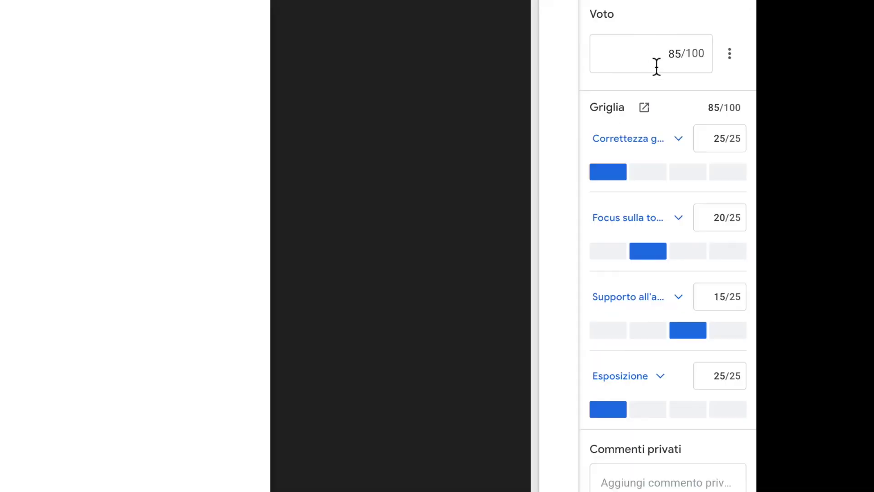
# Try overriding the submission's overall grade with 90 and restore it to 85
pyautogui.click(682, 51)
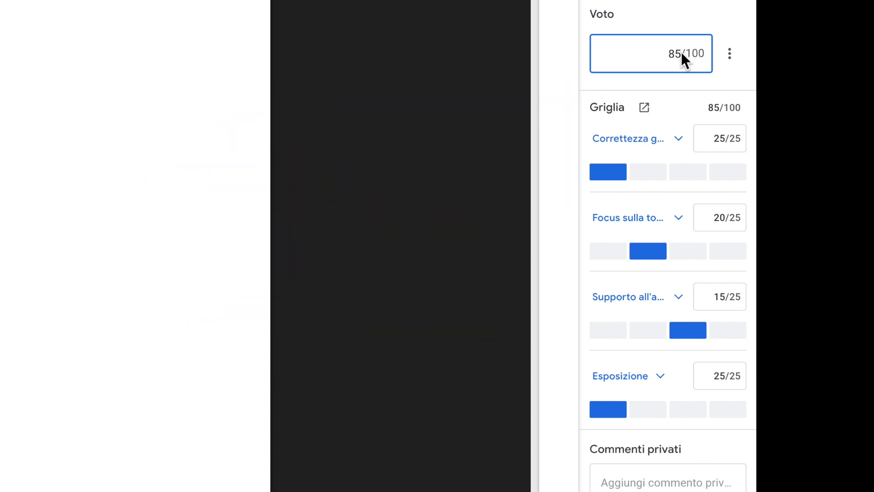
pyautogui.press('BackSpace')
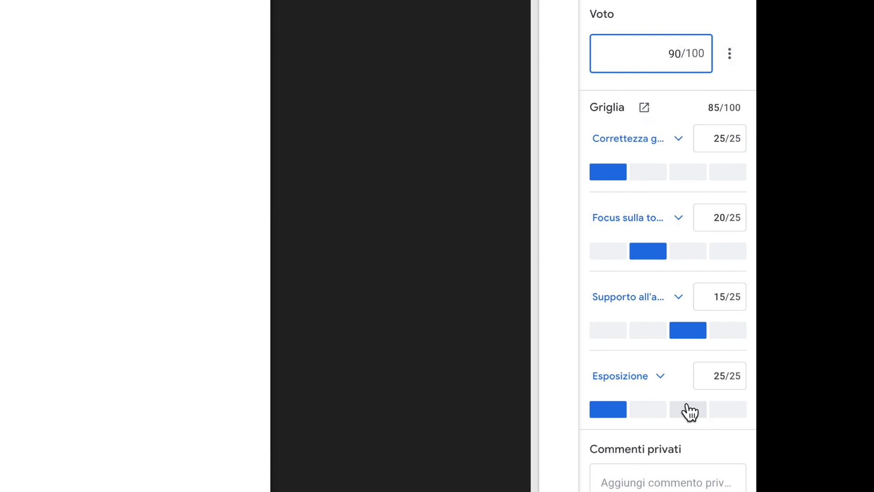
pyautogui.click(603, 417)
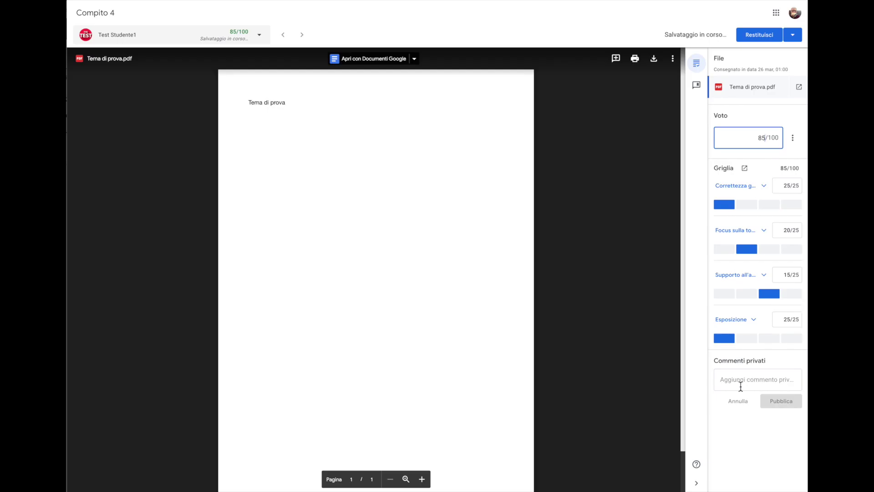
# Publish the private comment "Complimenti" and return the graded Compito 4 work to the student
pyautogui.click(741, 386)
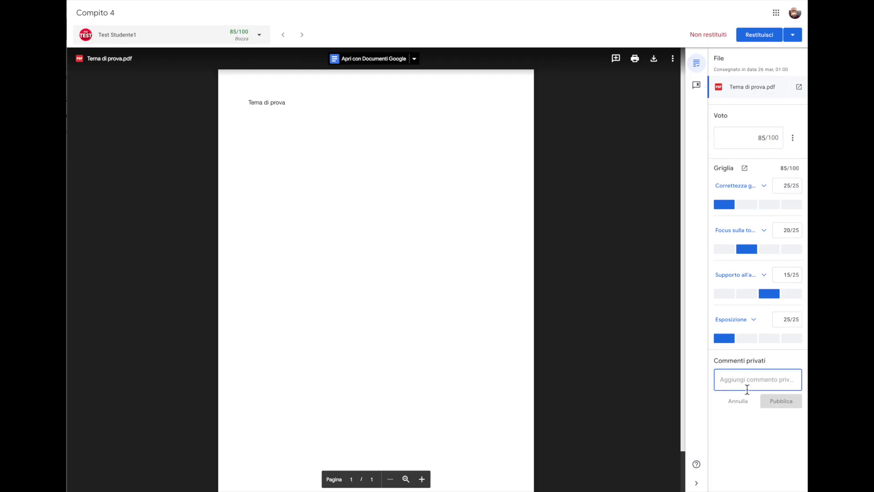
pyautogui.write('Complimenti')
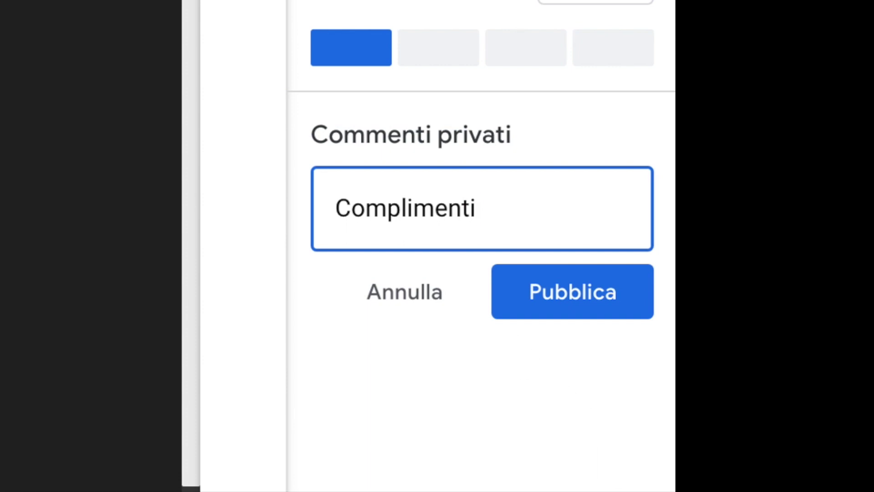
pyautogui.click(609, 296)
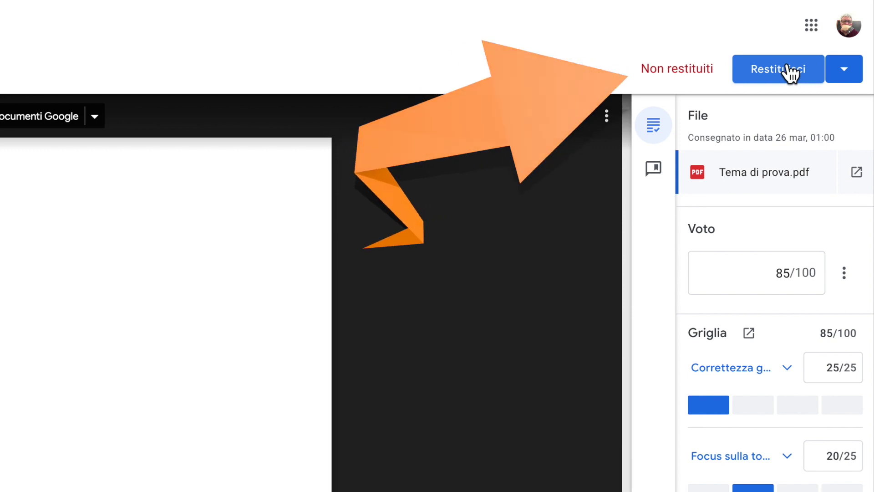
pyautogui.click(793, 73)
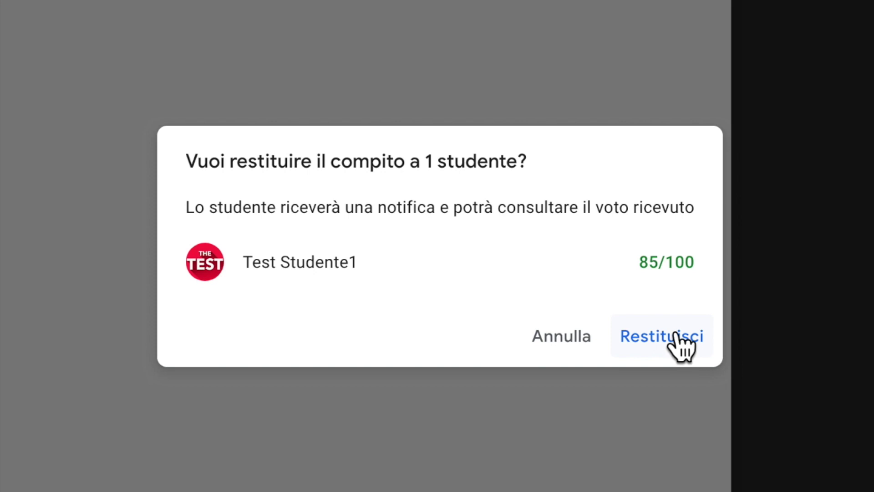
pyautogui.click(677, 339)
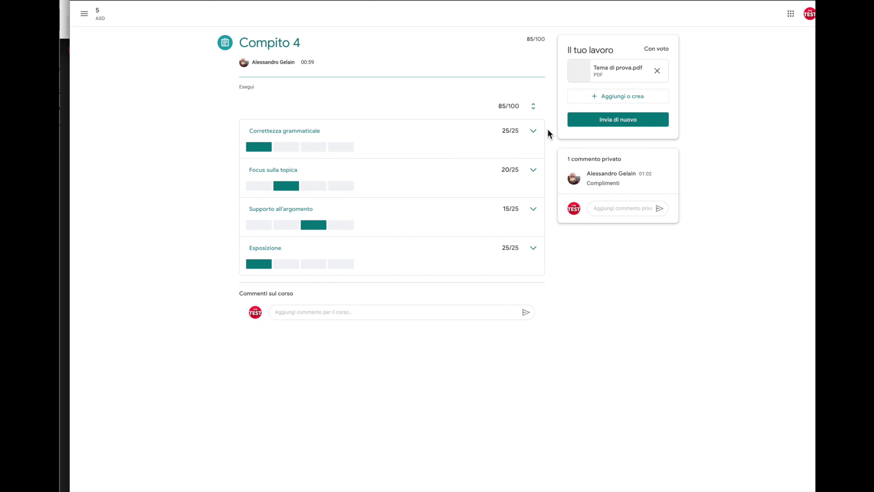
# Review the level awarded for each rubric criterion in the student's returned Compito 4, and collapse the criteria again
pyautogui.click(533, 133)
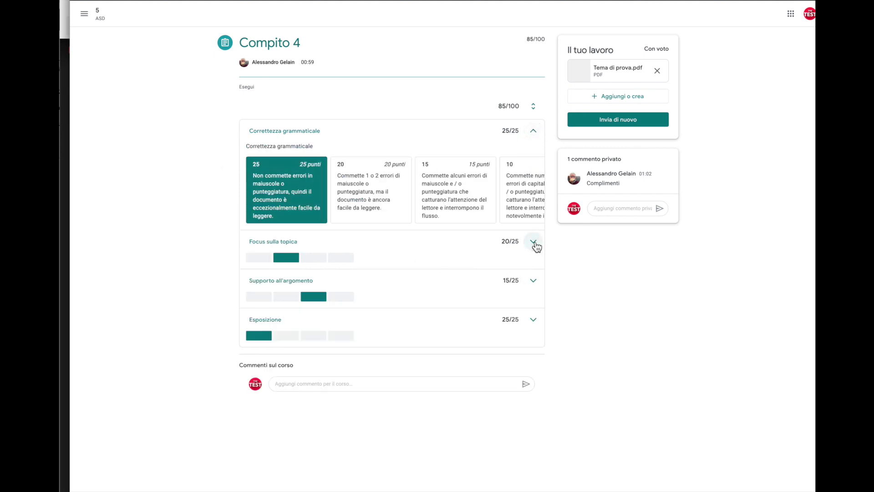
pyautogui.click(534, 242)
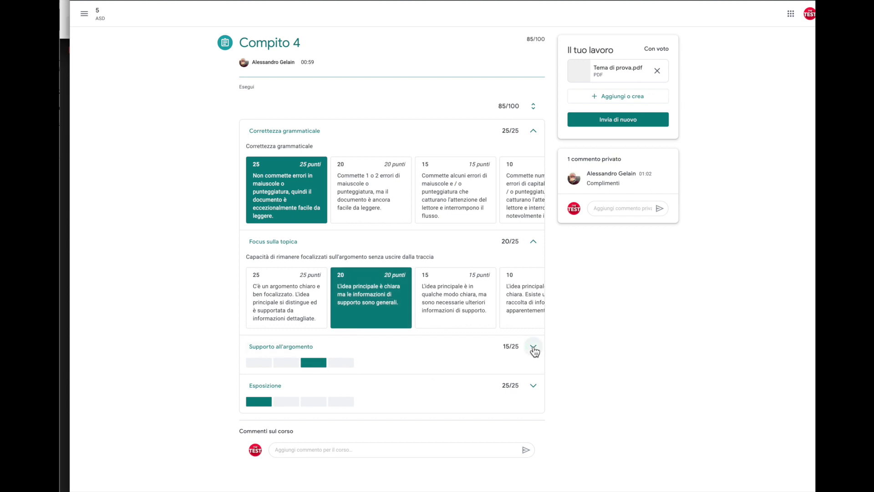
pyautogui.click(534, 348)
pyautogui.scroll(-1, 480, 347)
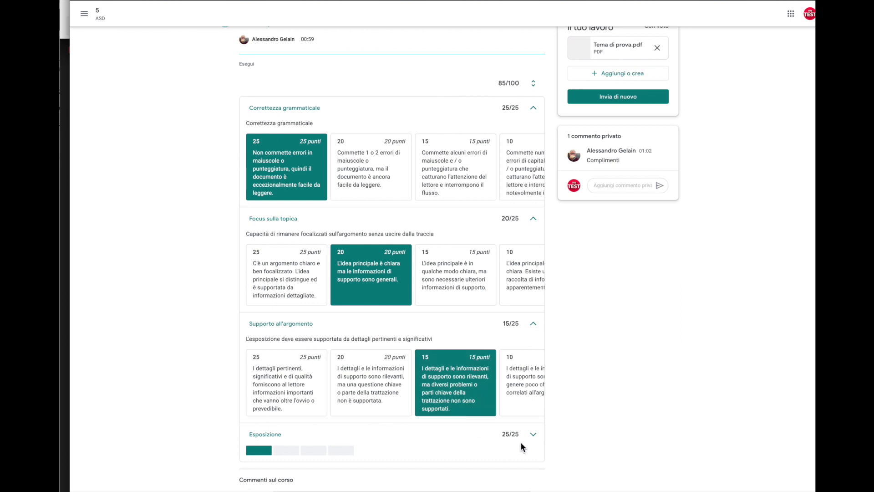
pyautogui.click(533, 435)
pyautogui.scroll(-2, 424, 416)
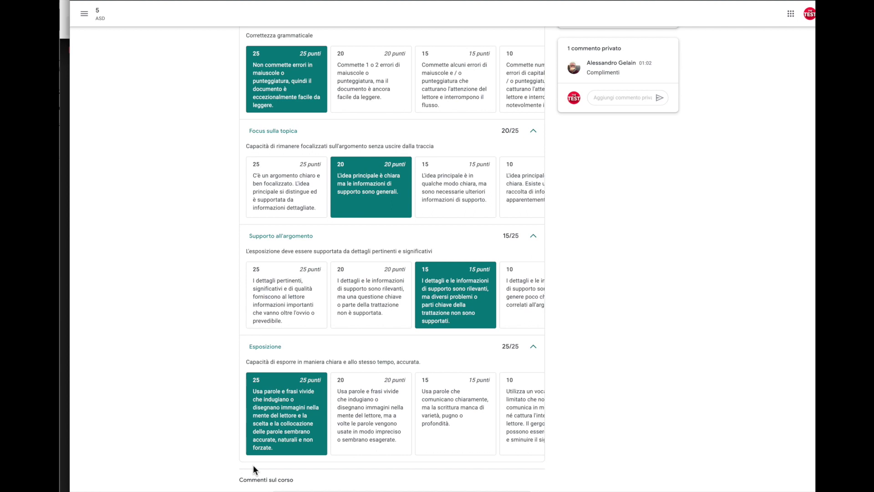
pyautogui.scroll(1, 271, 433)
pyautogui.scroll(3, 569, 352)
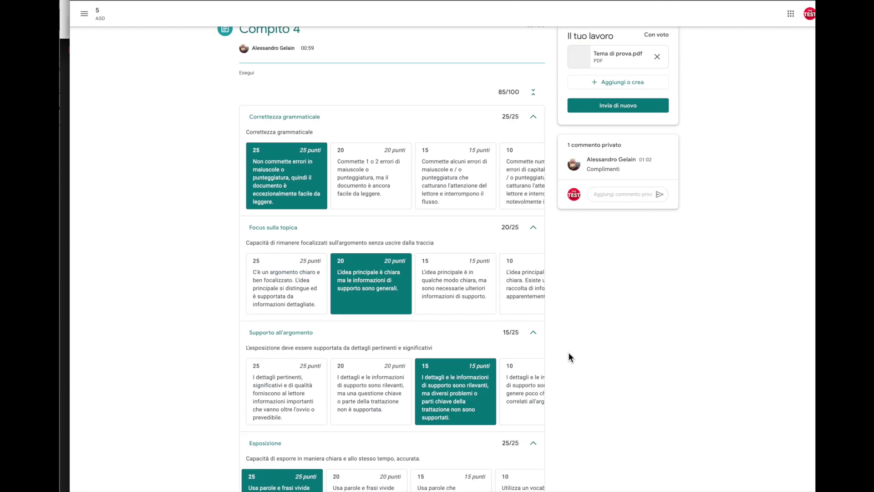
pyautogui.click(537, 457)
pyautogui.click(533, 346)
pyautogui.click(533, 241)
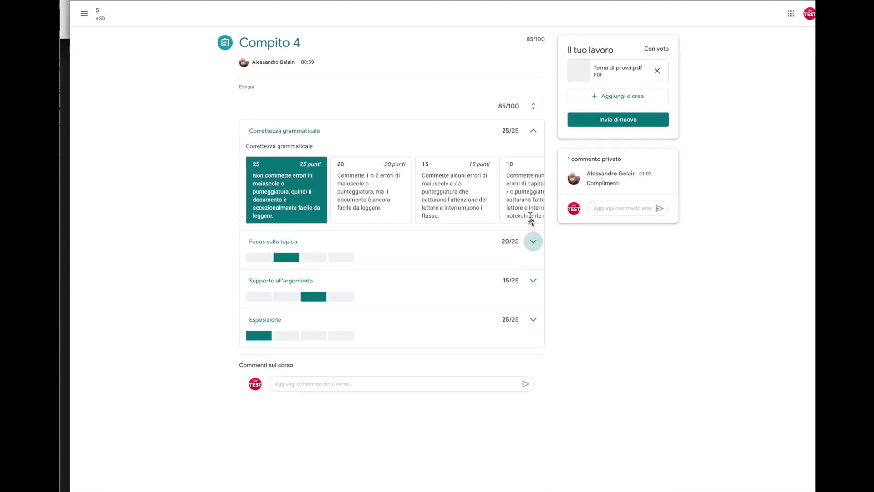
pyautogui.click(533, 132)
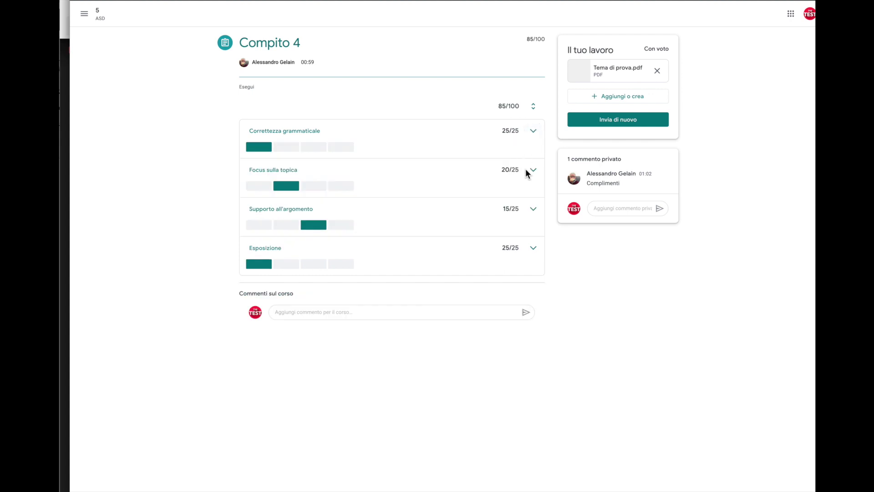